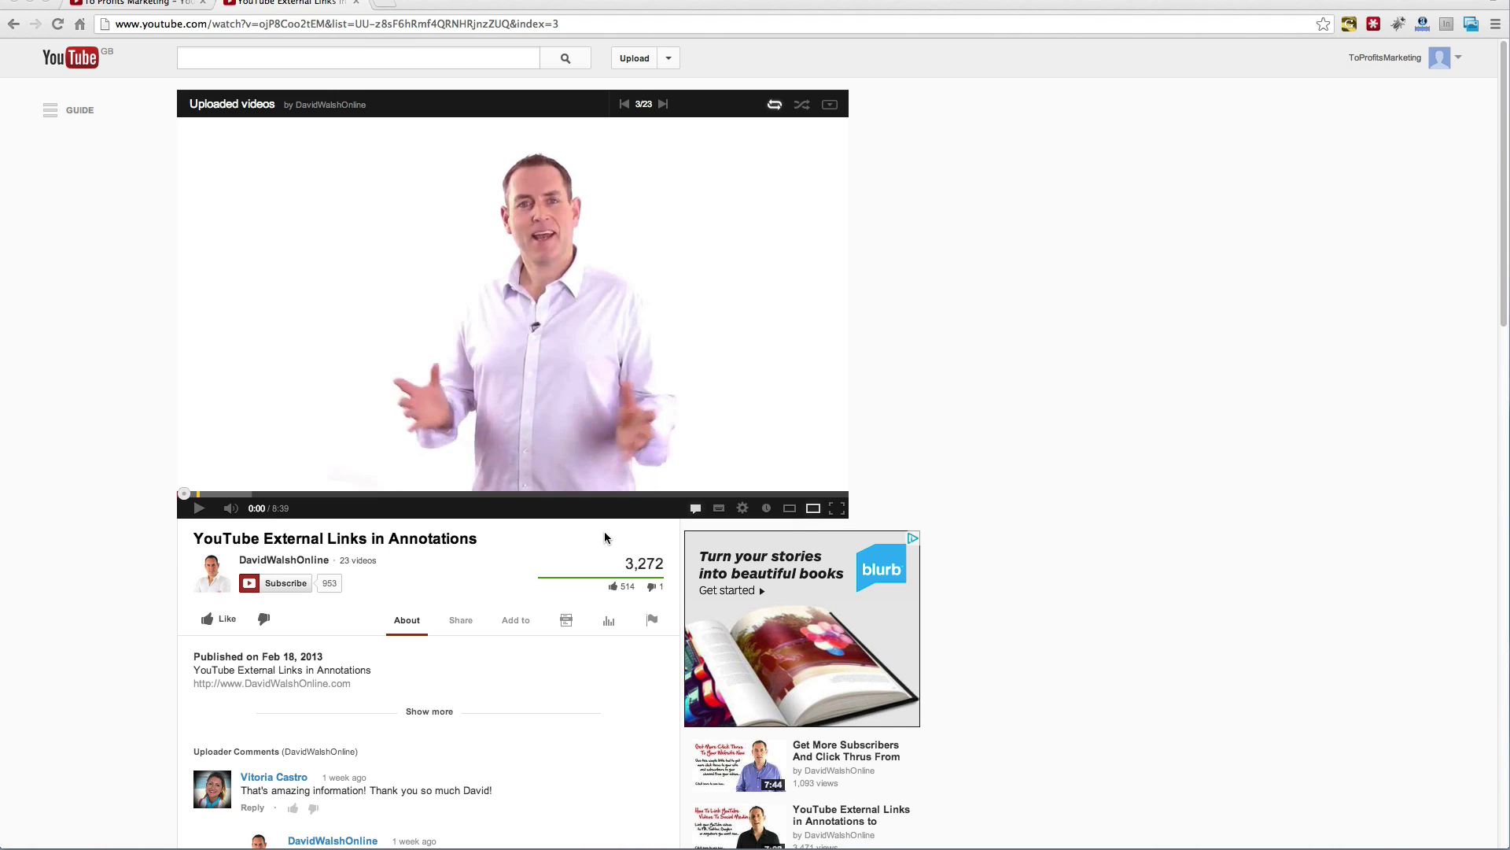
# - Open the To Profits Marketing channel's branding editor with its Avatar and Background options
pyautogui.click(144, 7)
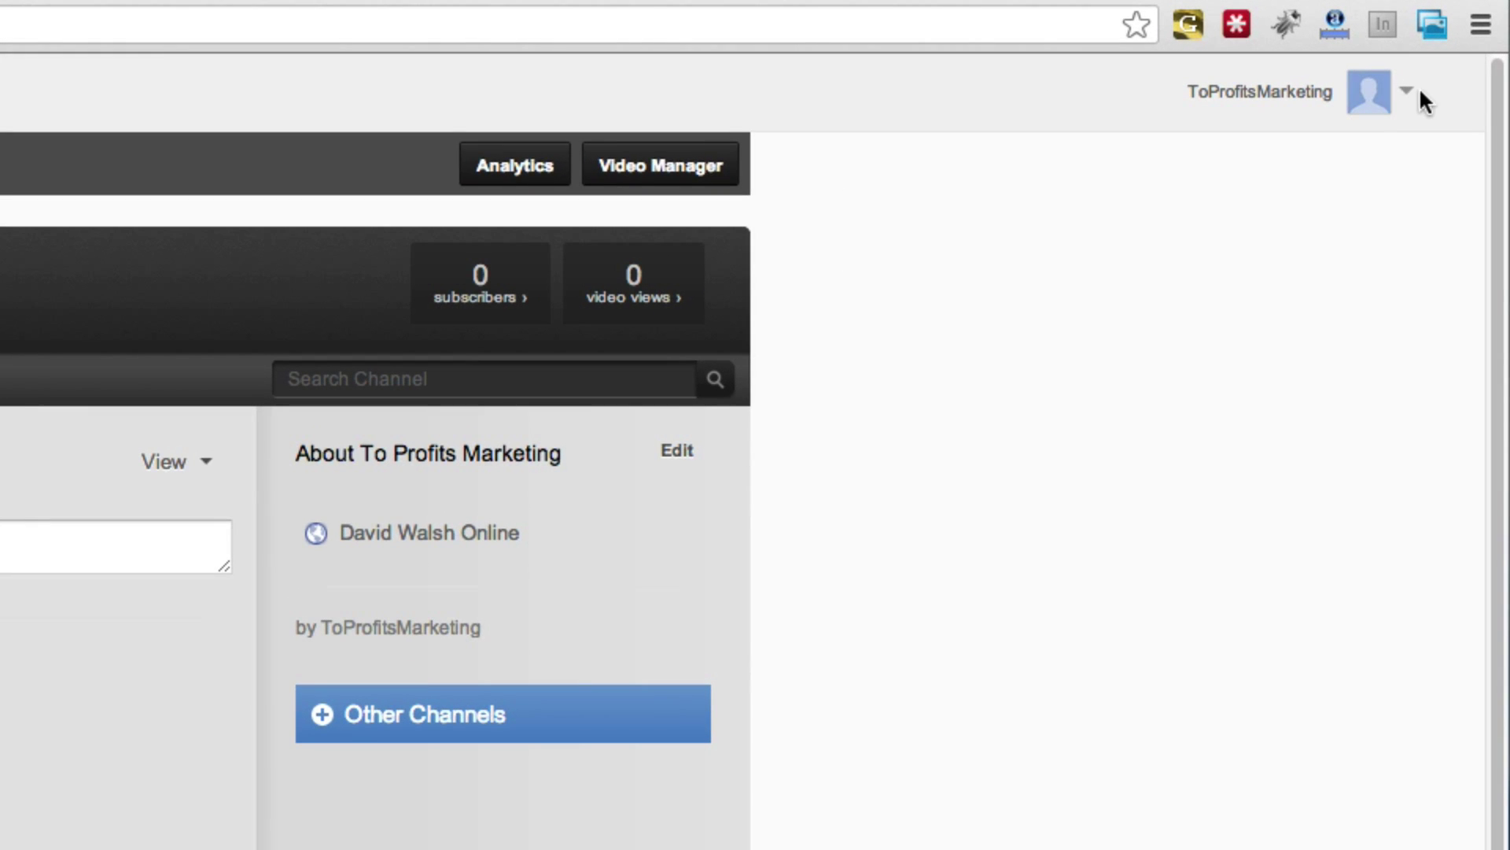
pyautogui.click(1408, 92)
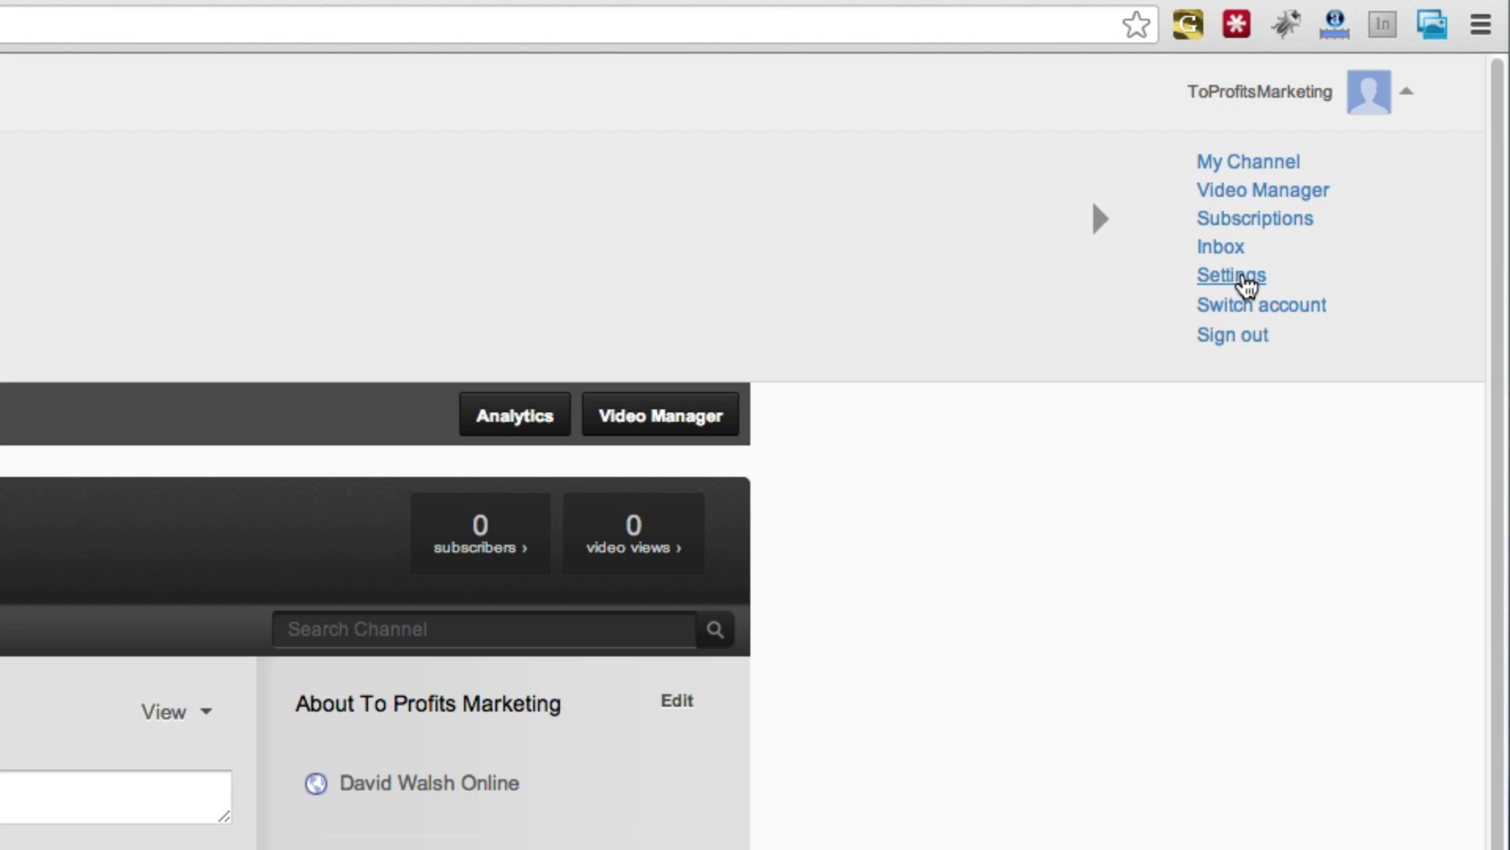
pyautogui.click(1232, 282)
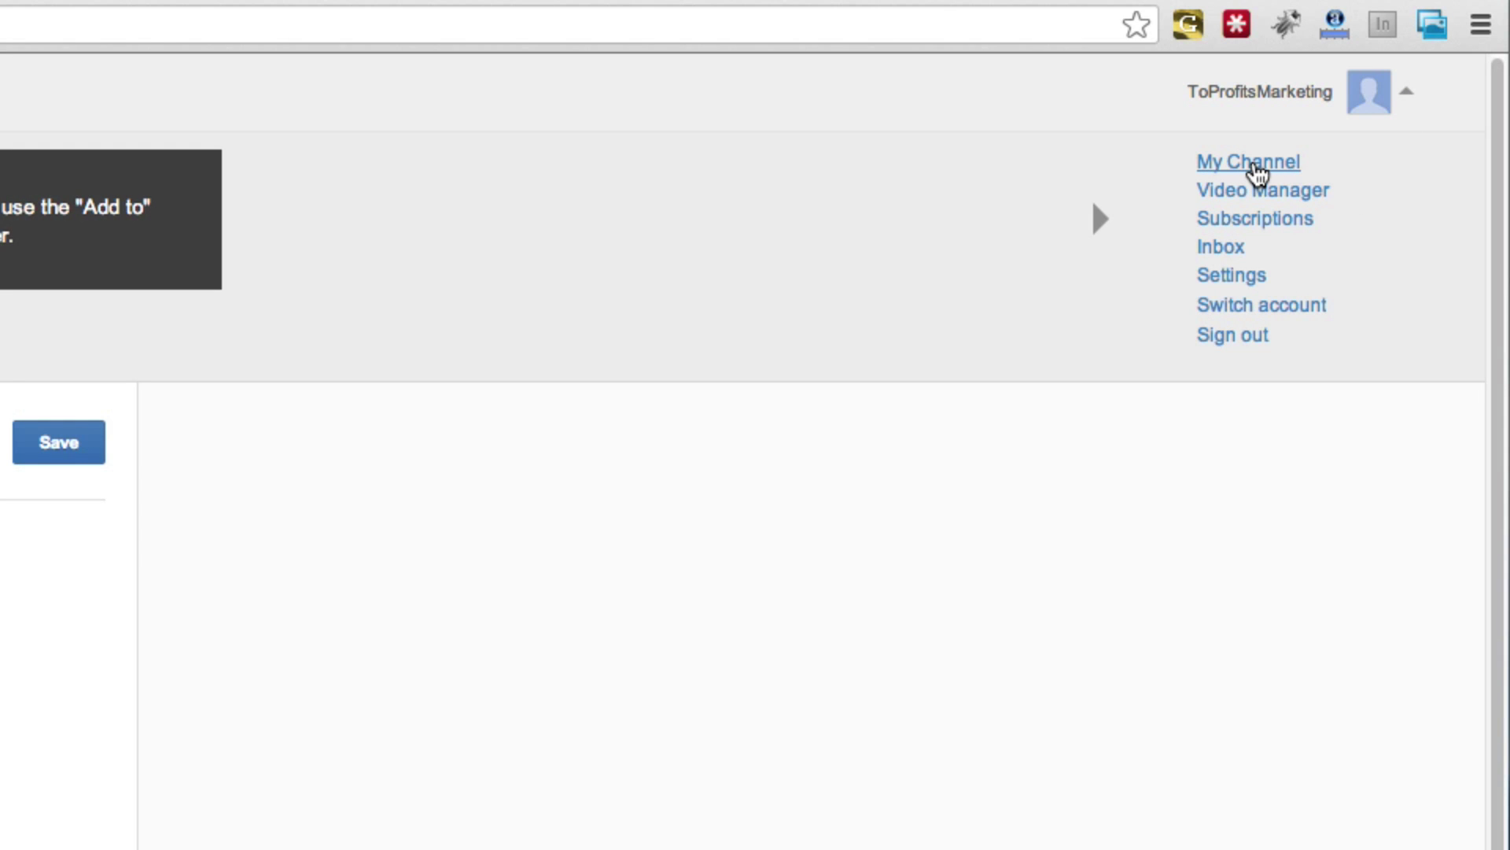
pyautogui.click(1255, 172)
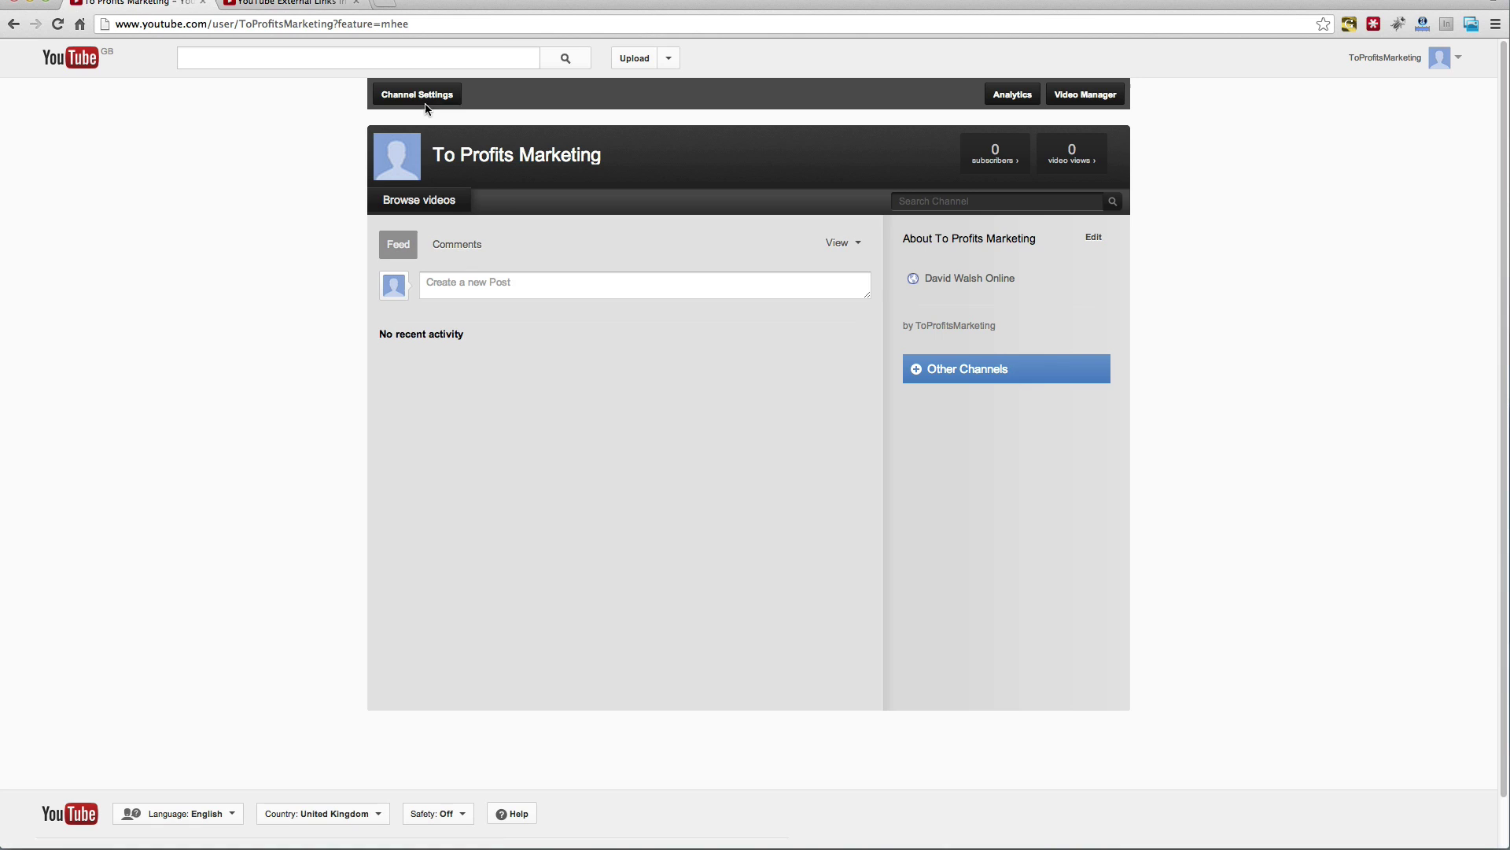
pyautogui.click(417, 95)
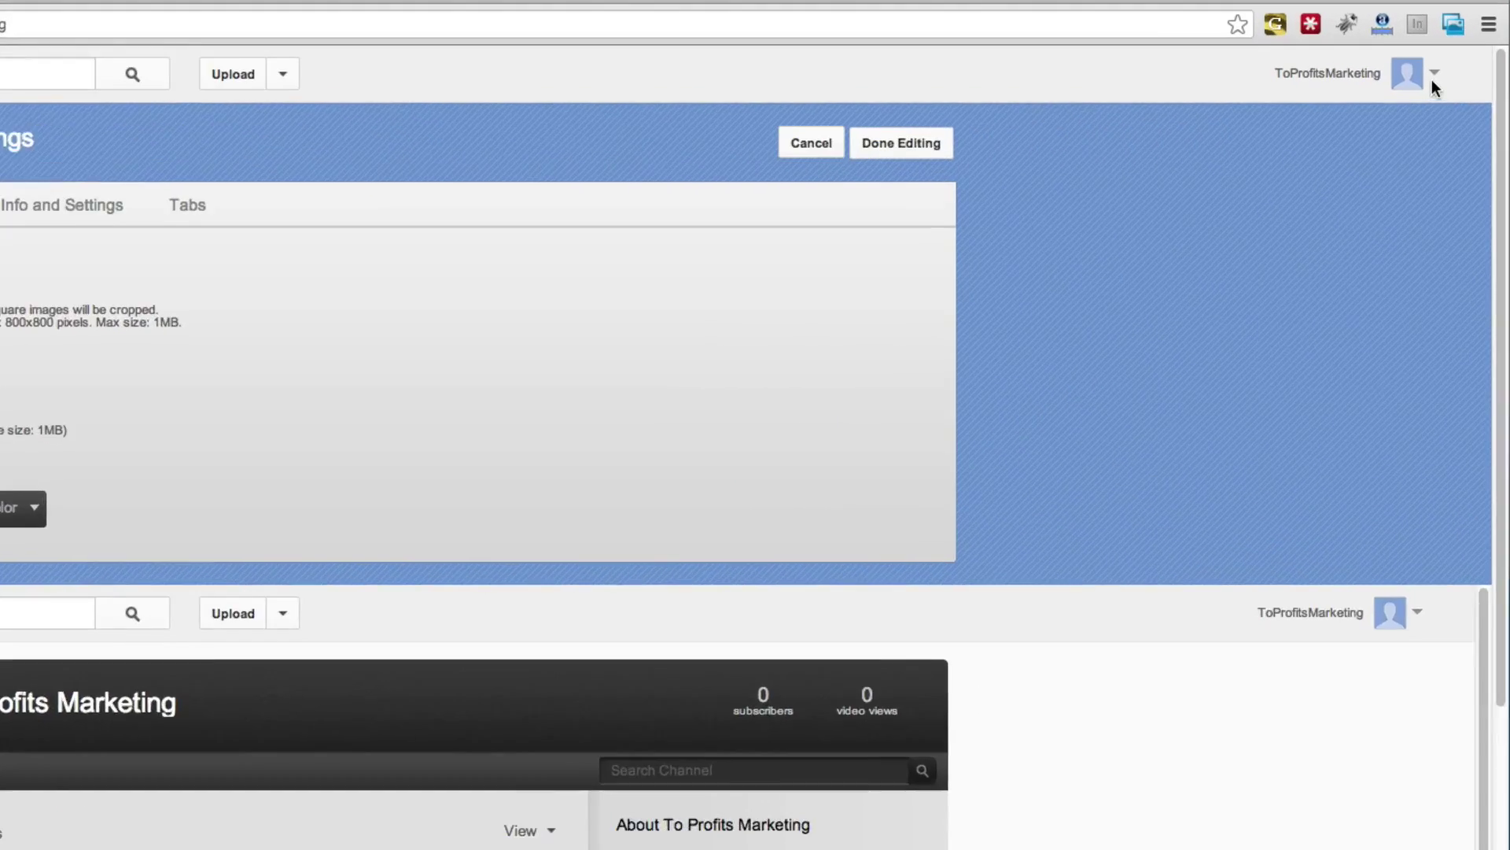
# - Open the Video Manager and review the Features, Monetization and Associated Website pages
pyautogui.click(1433, 71)
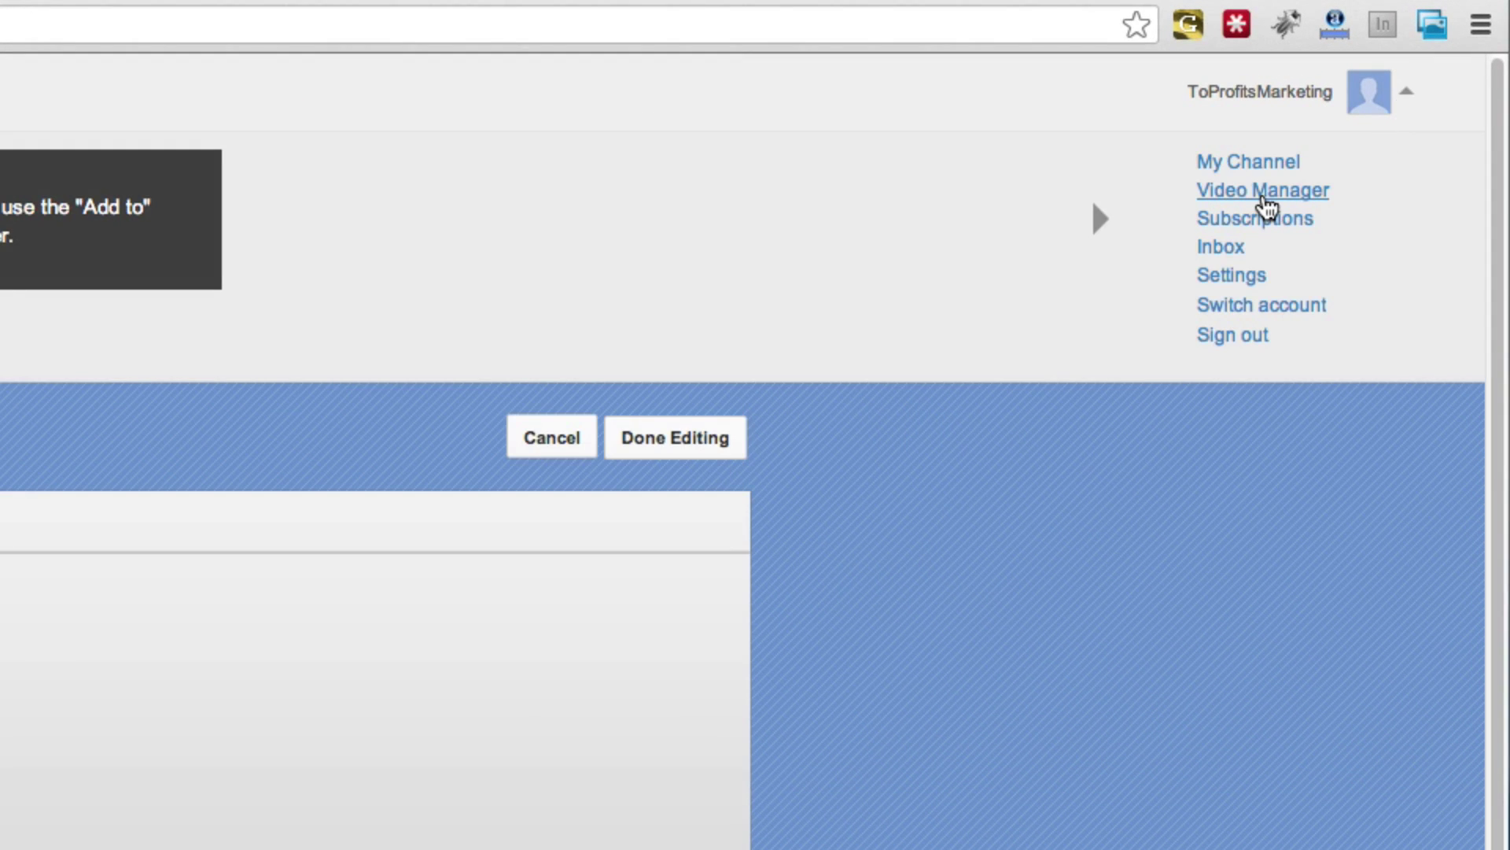
pyautogui.click(1266, 192)
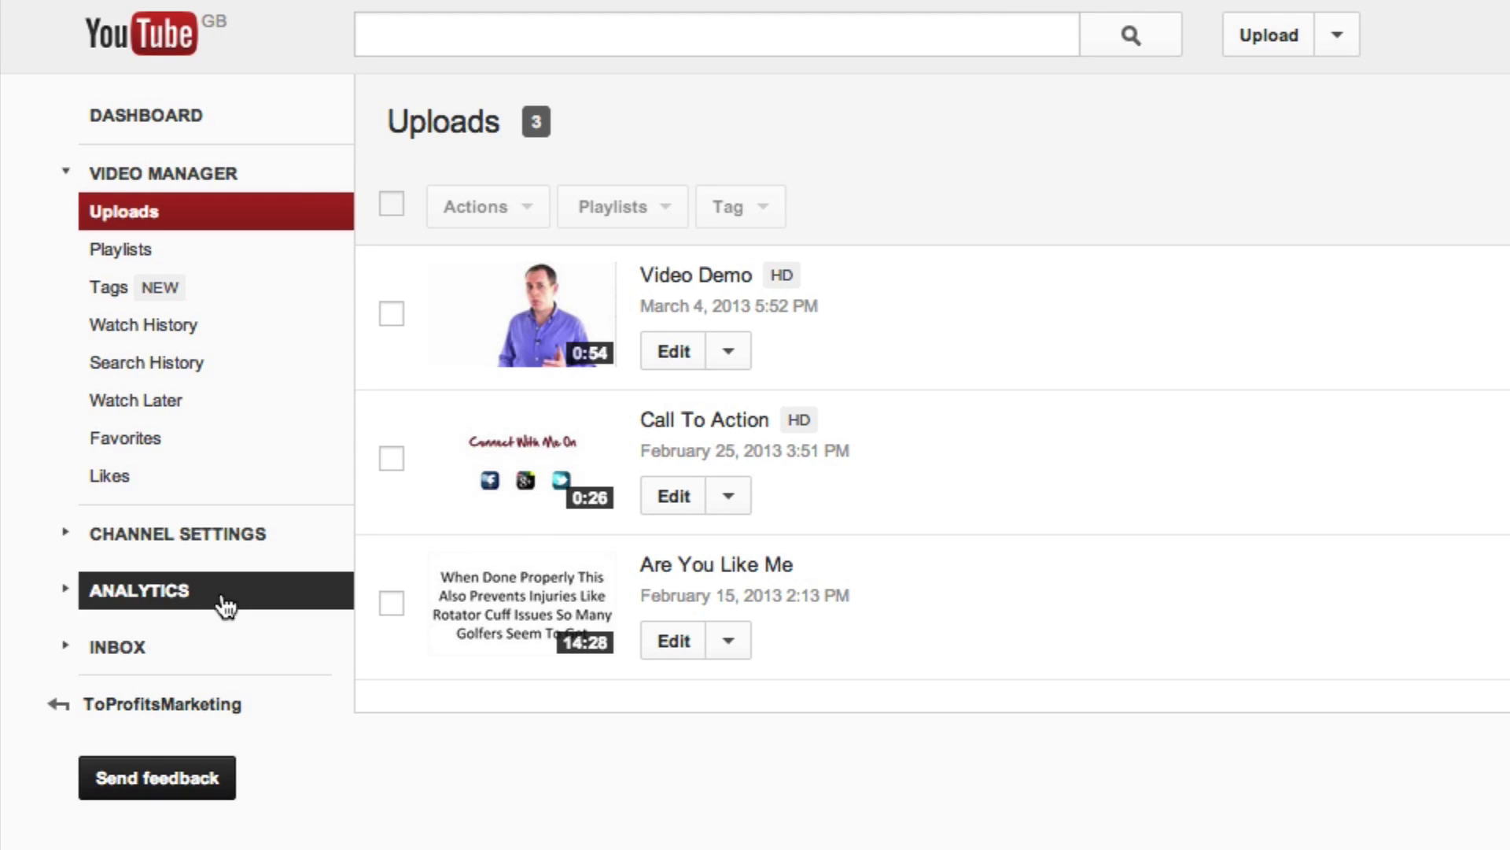
pyautogui.click(225, 538)
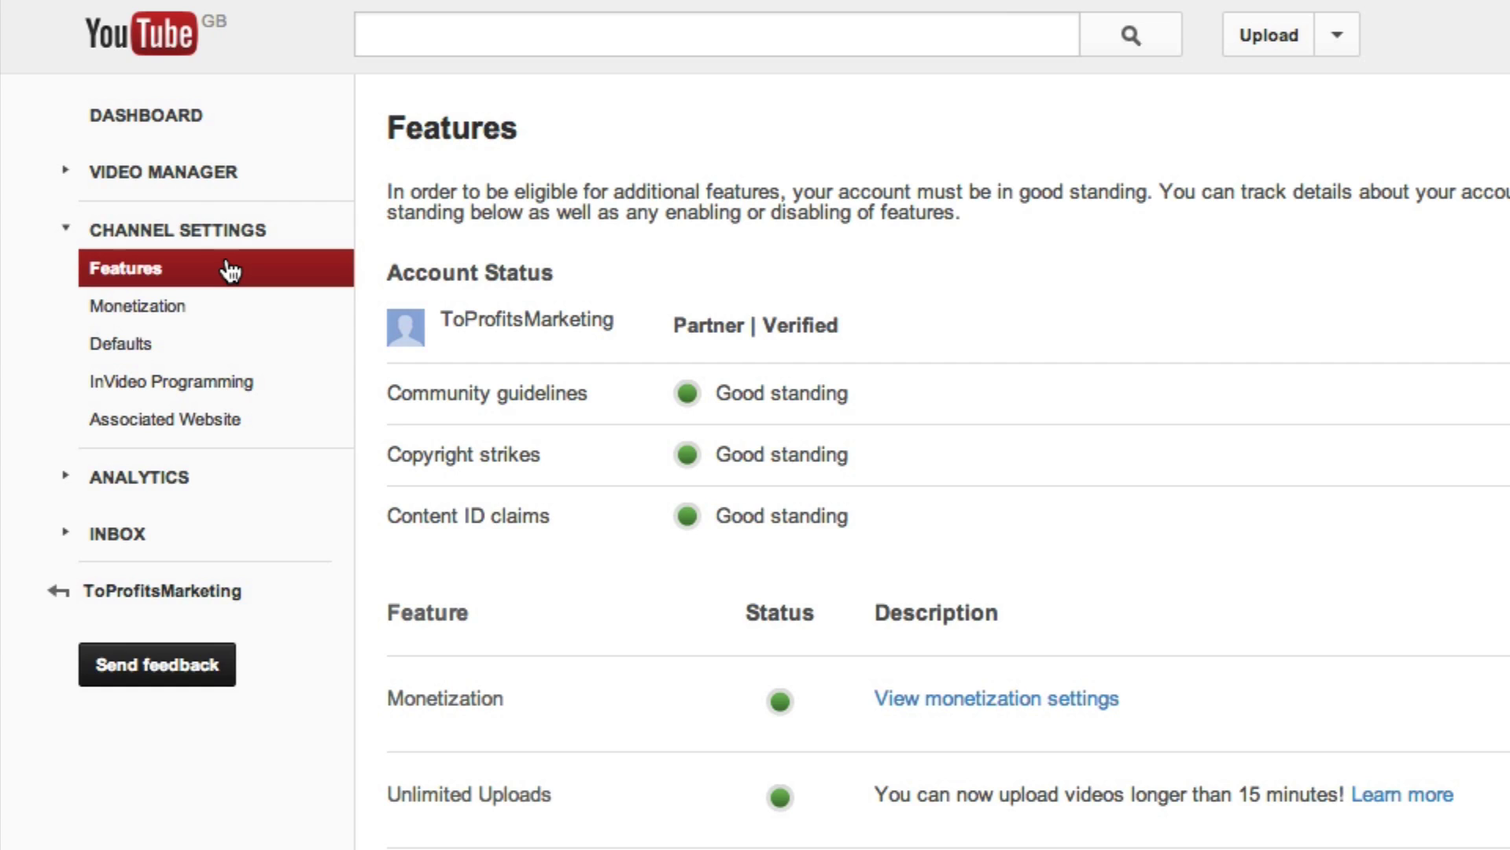
pyautogui.click(190, 307)
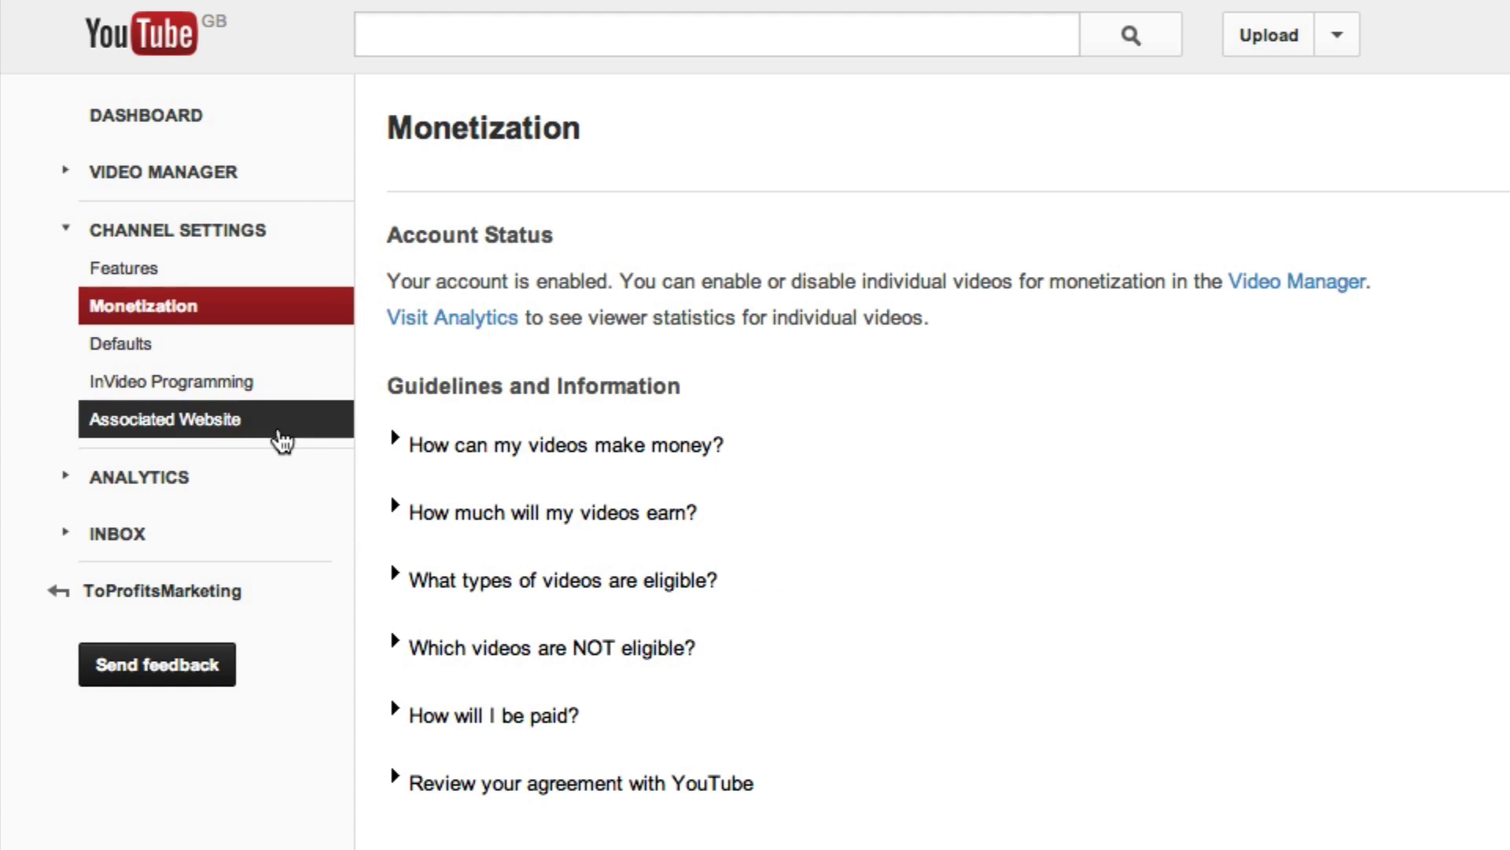
pyautogui.click(213, 426)
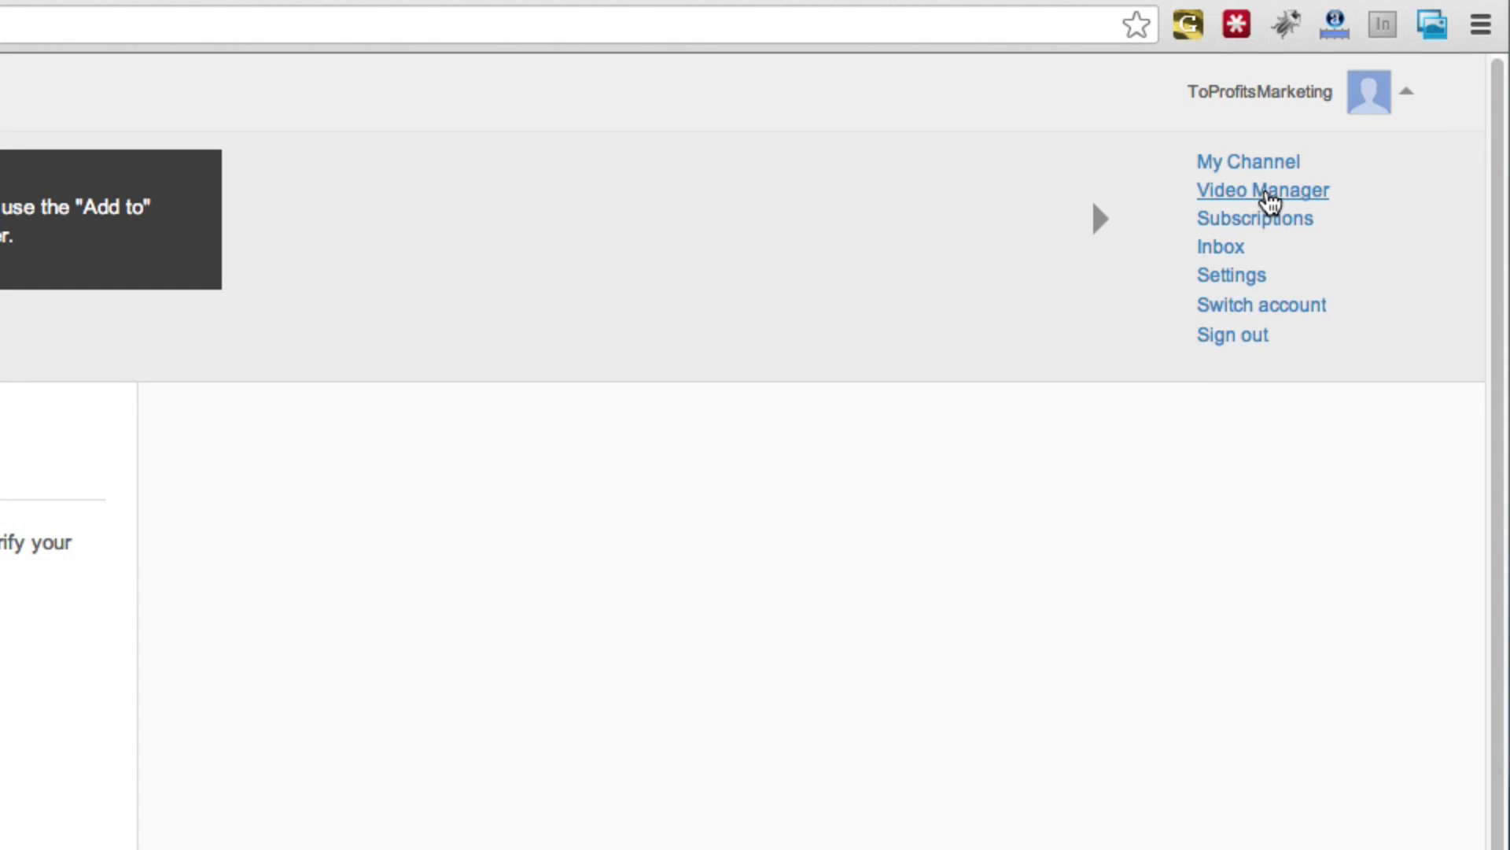
# - Reload the Video Manager's three uploaded videos, then open the Features settings page
pyautogui.click(1269, 198)
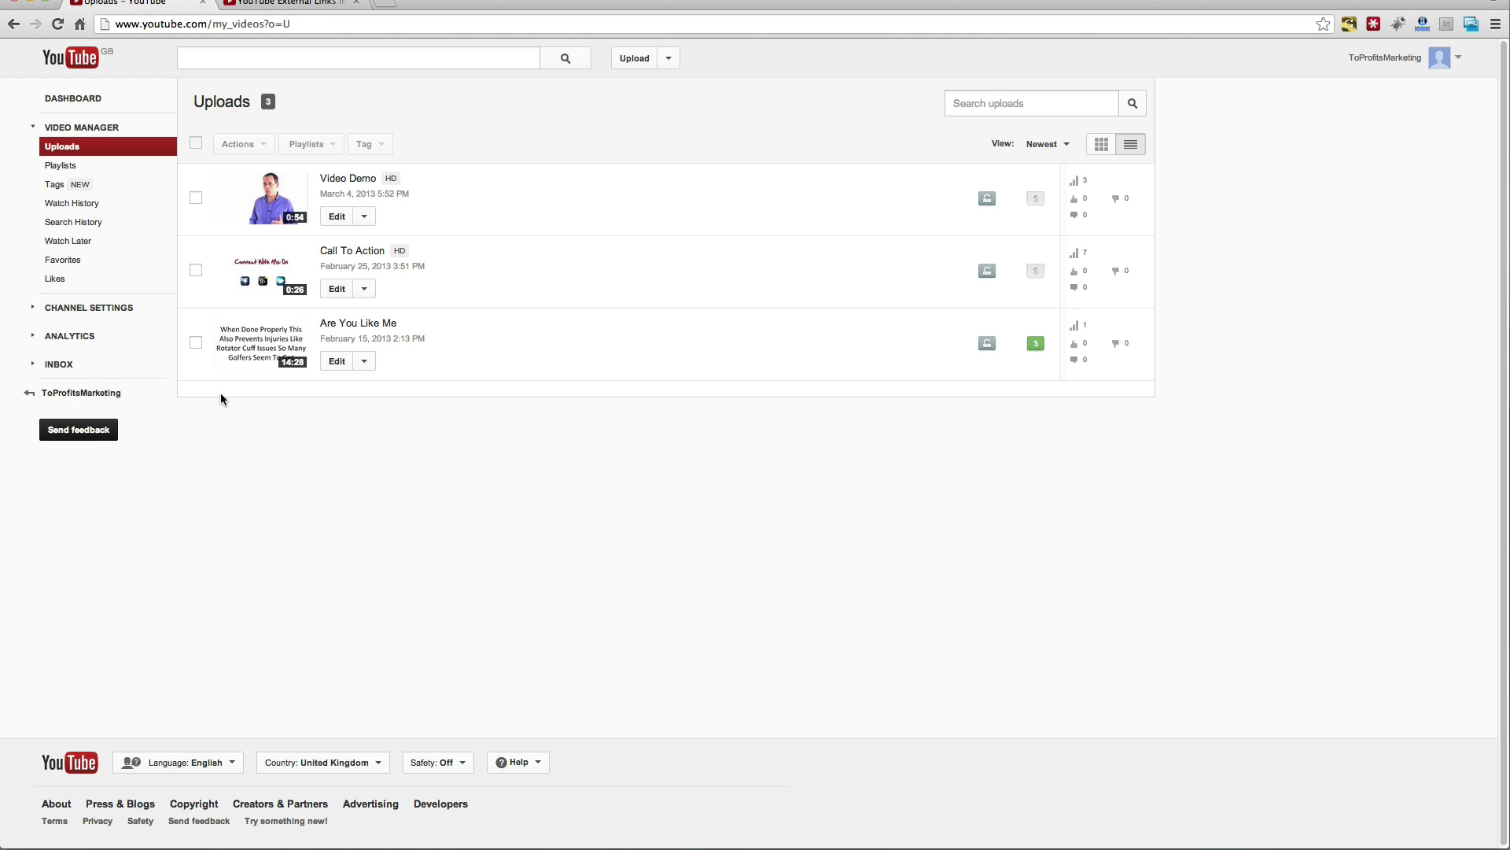
pyautogui.click(1460, 65)
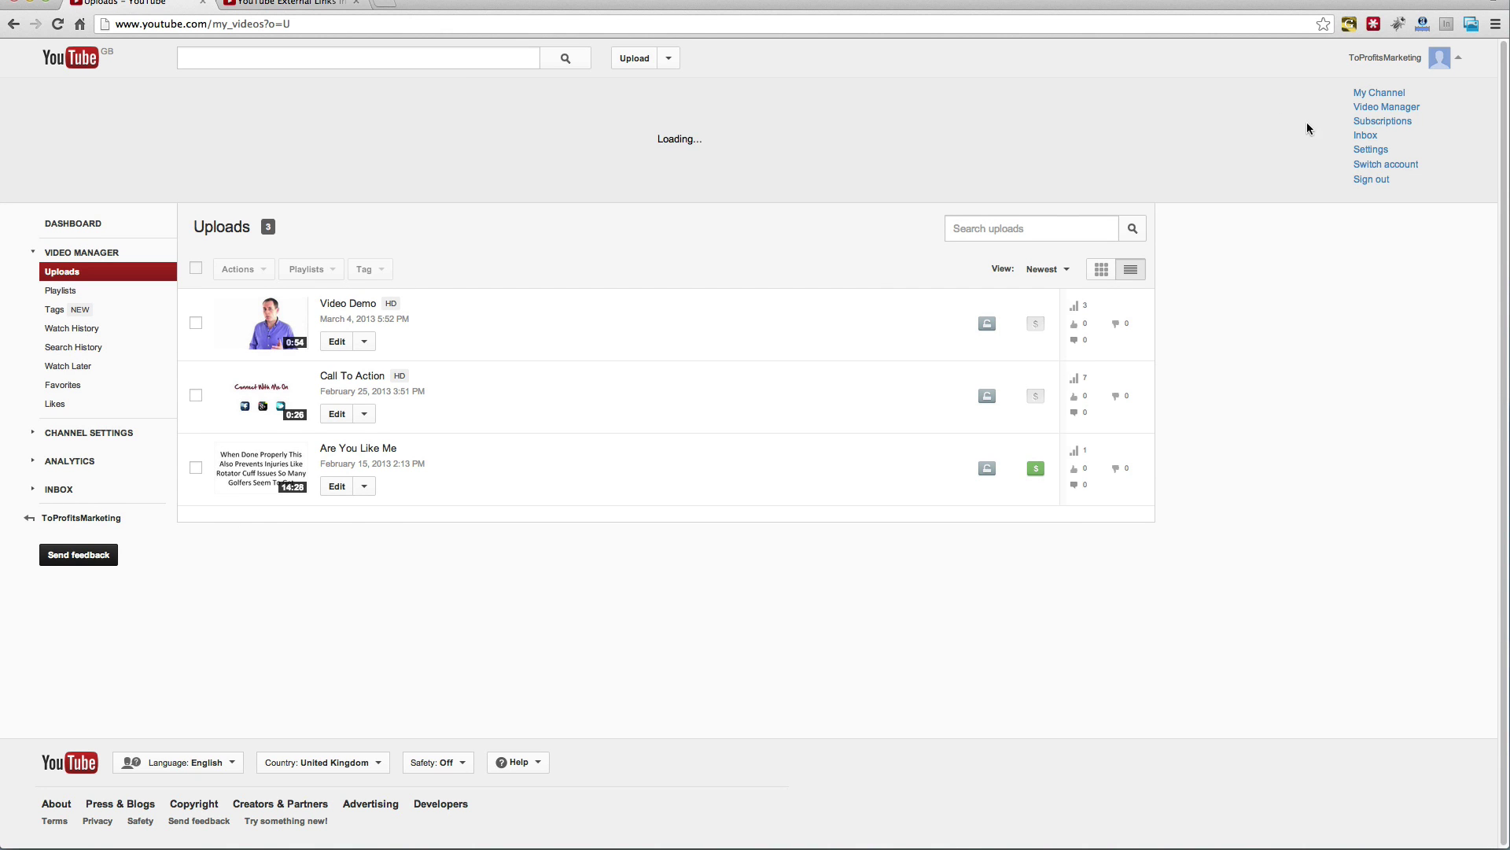
pyautogui.click(1459, 65)
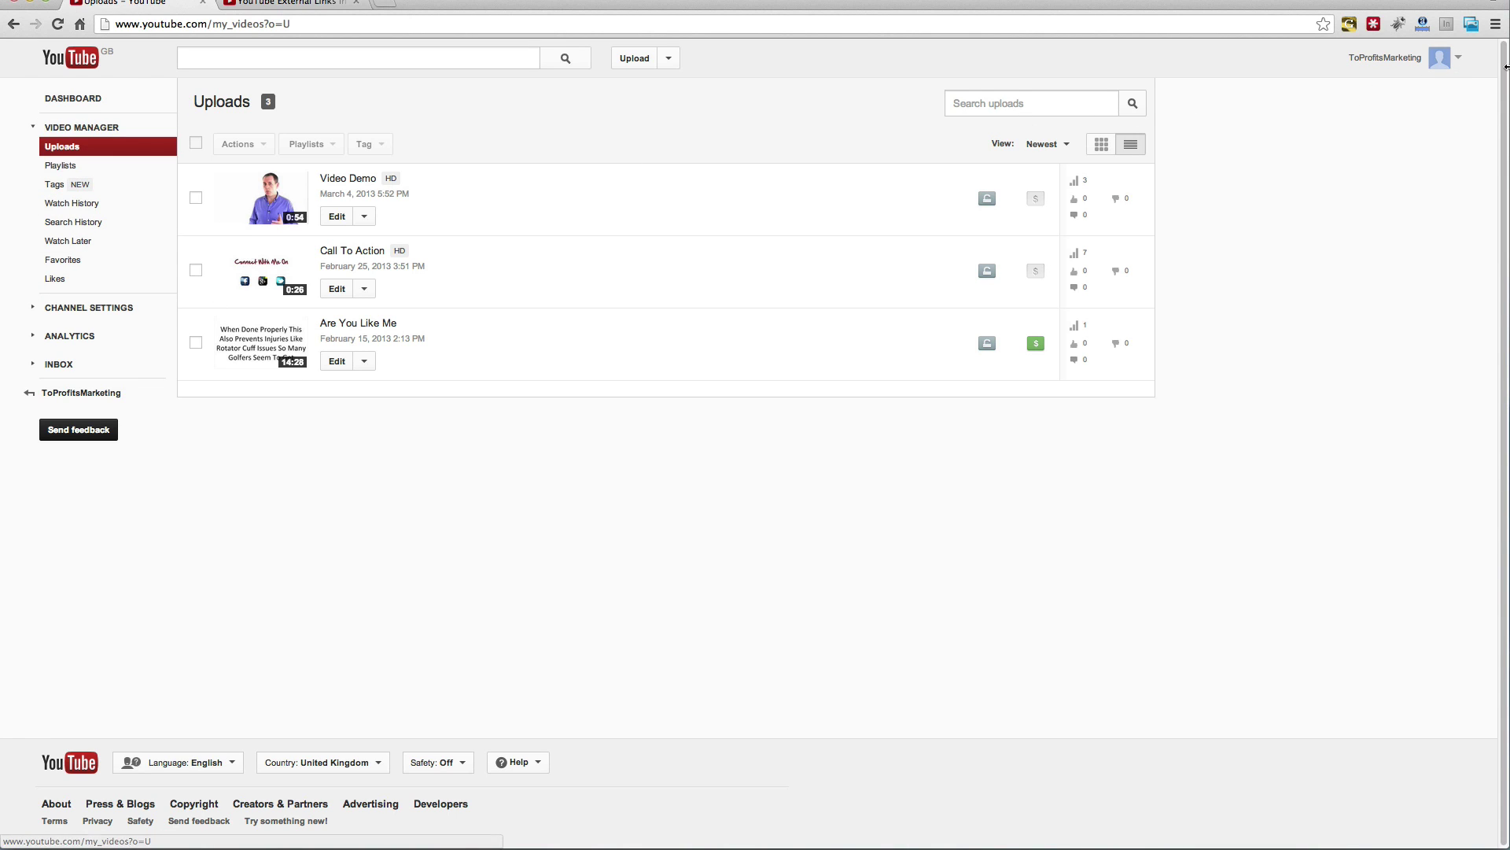
pyautogui.click(1459, 58)
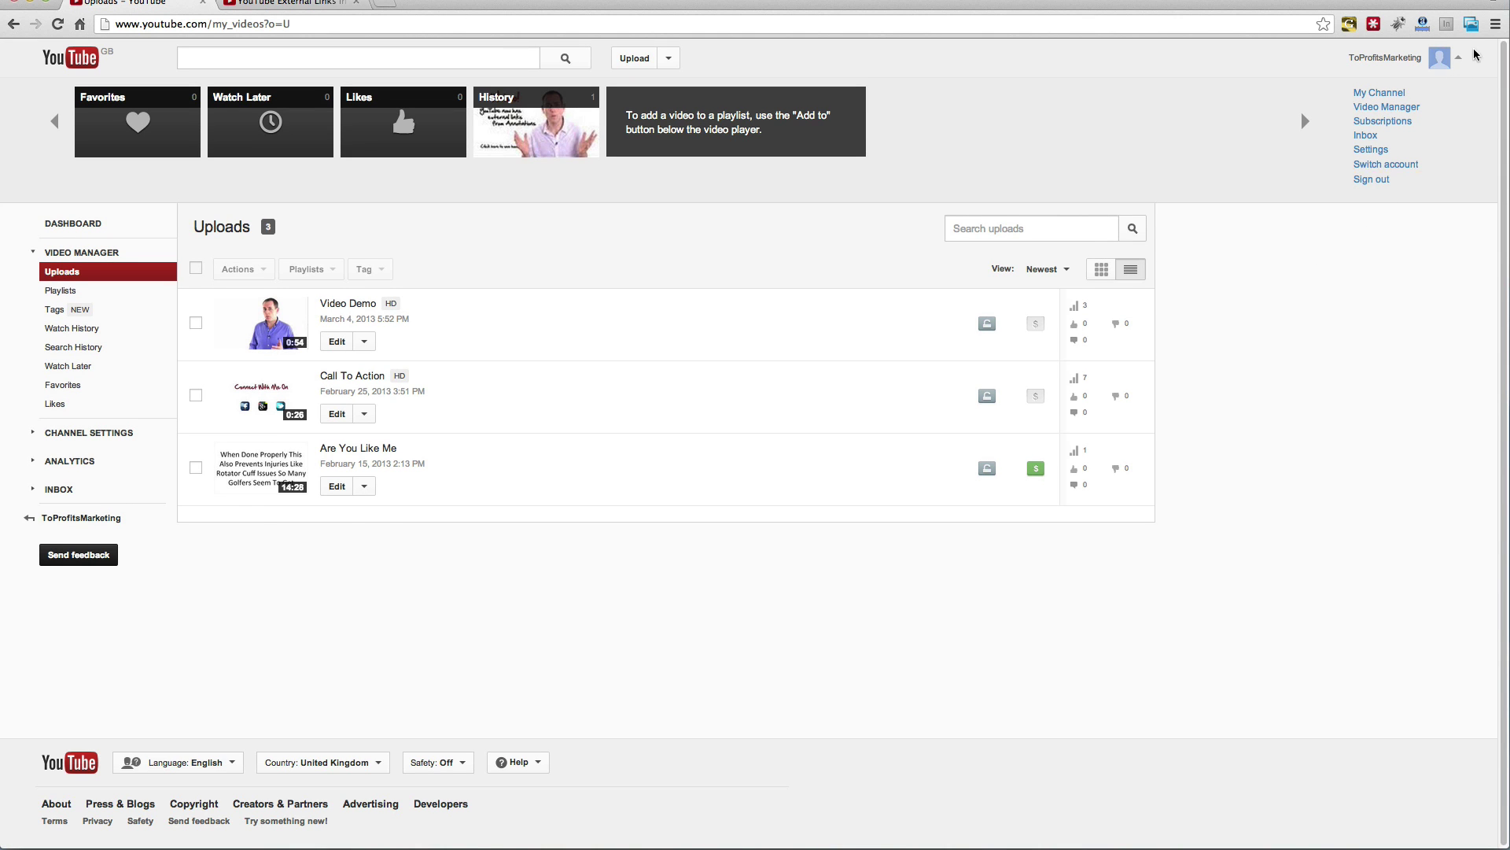
pyautogui.click(1457, 62)
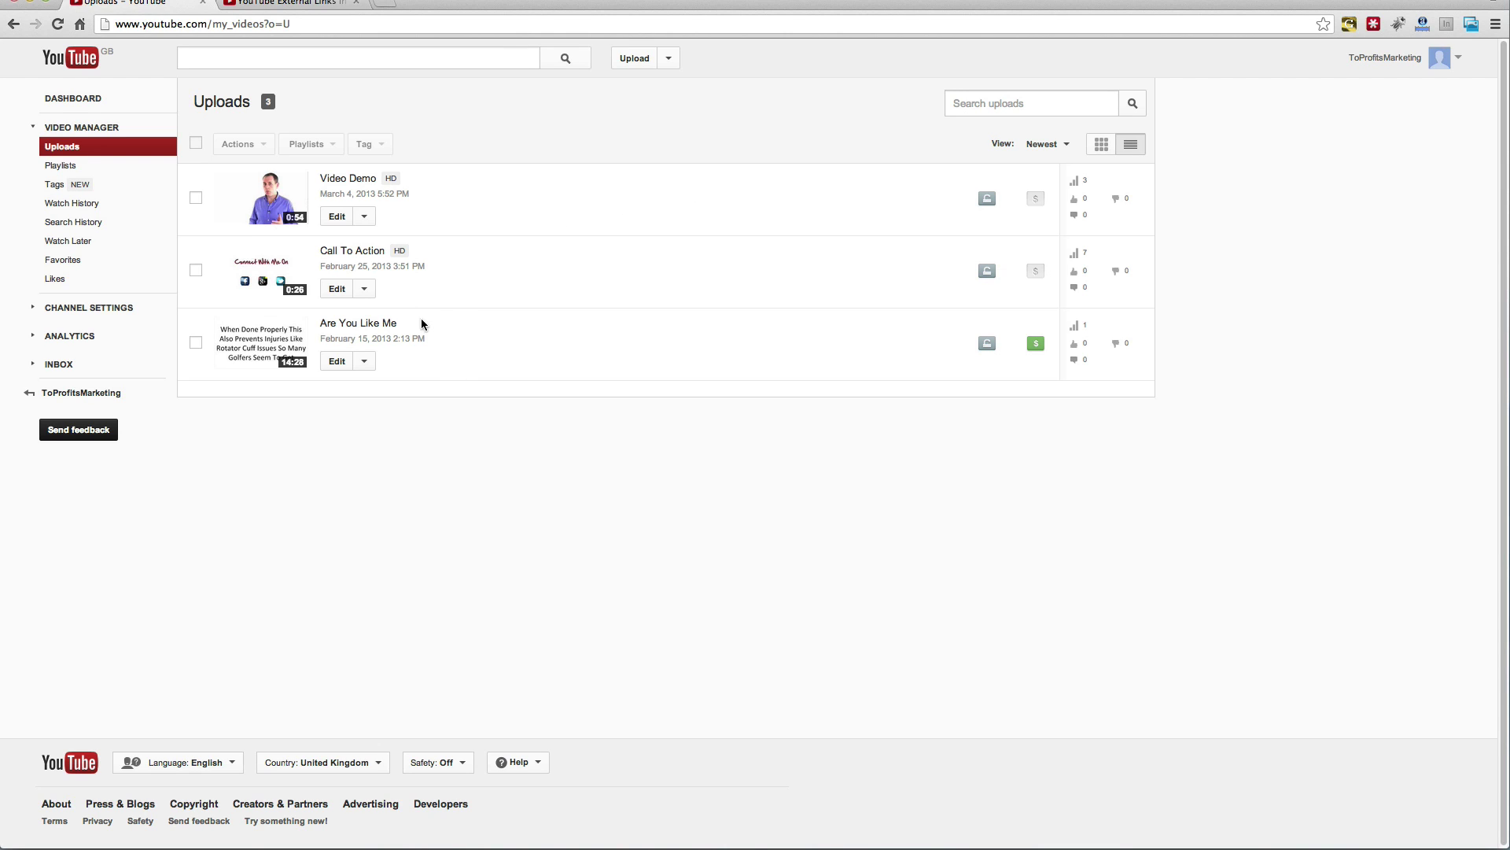
pyautogui.click(1460, 62)
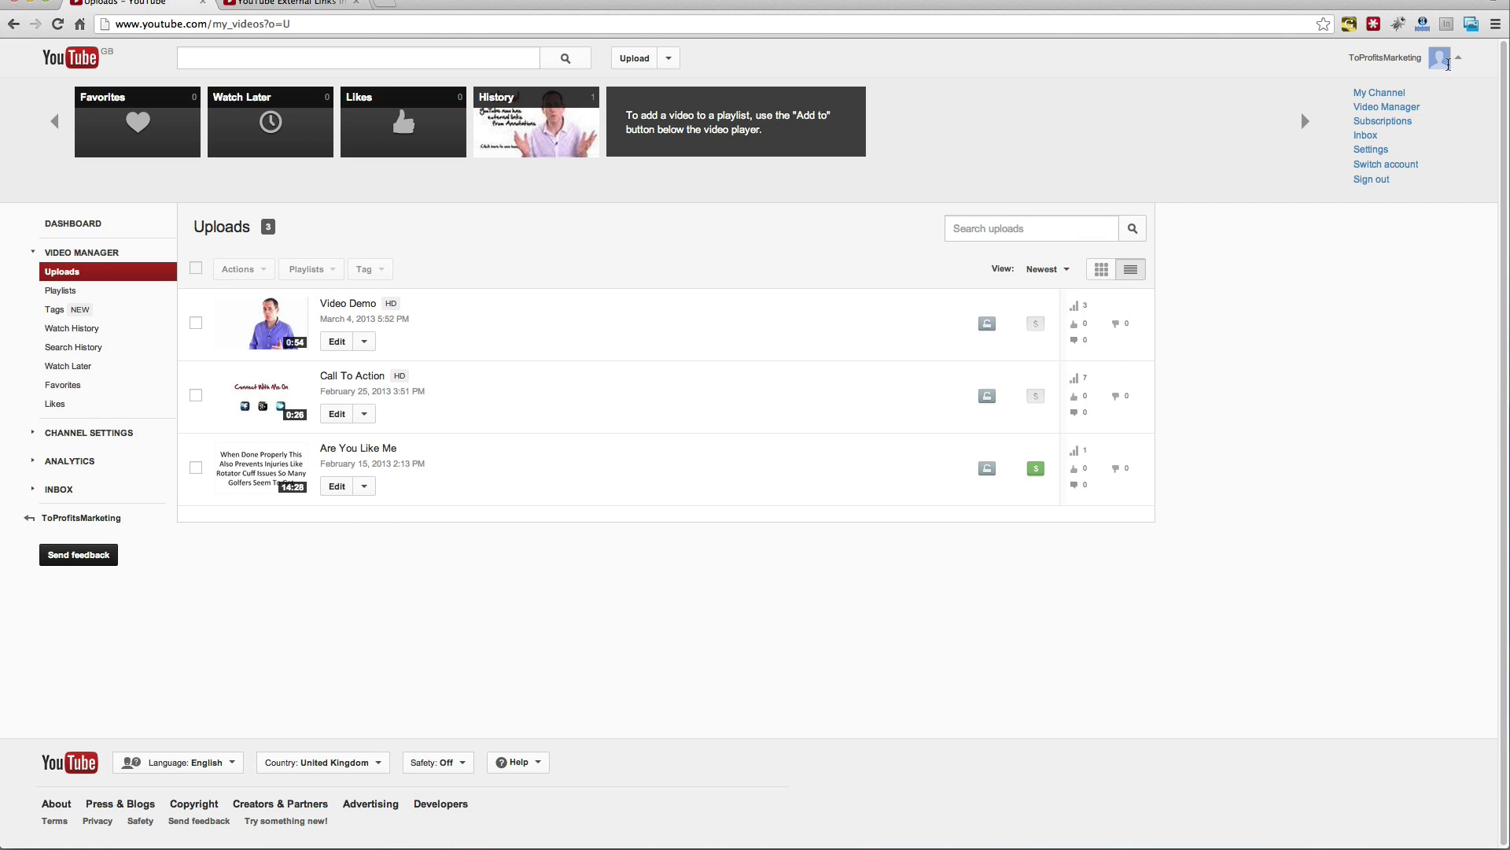
pyautogui.click(1395, 112)
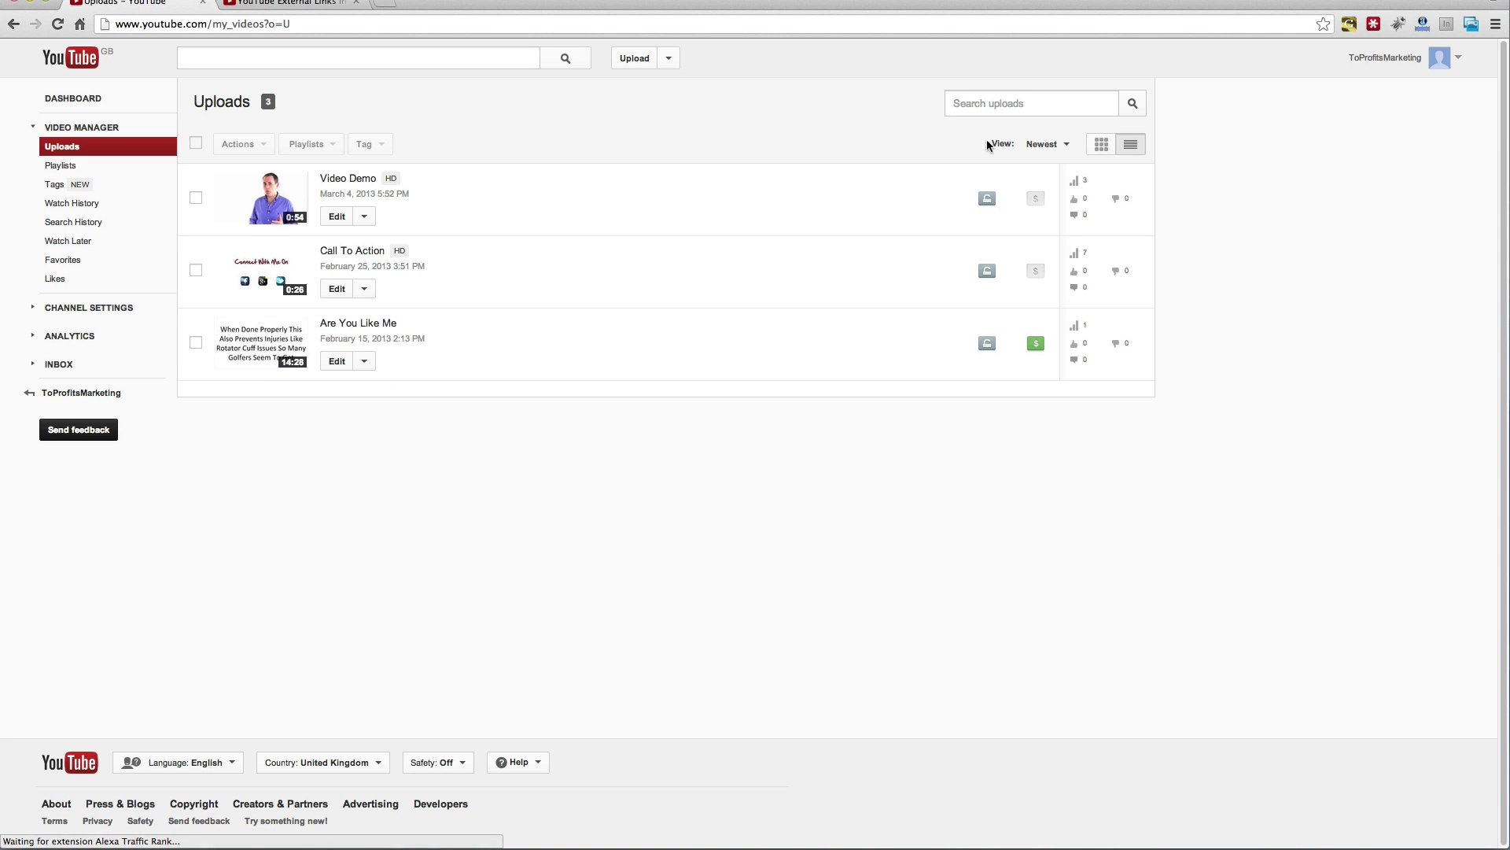
pyautogui.click(100, 308)
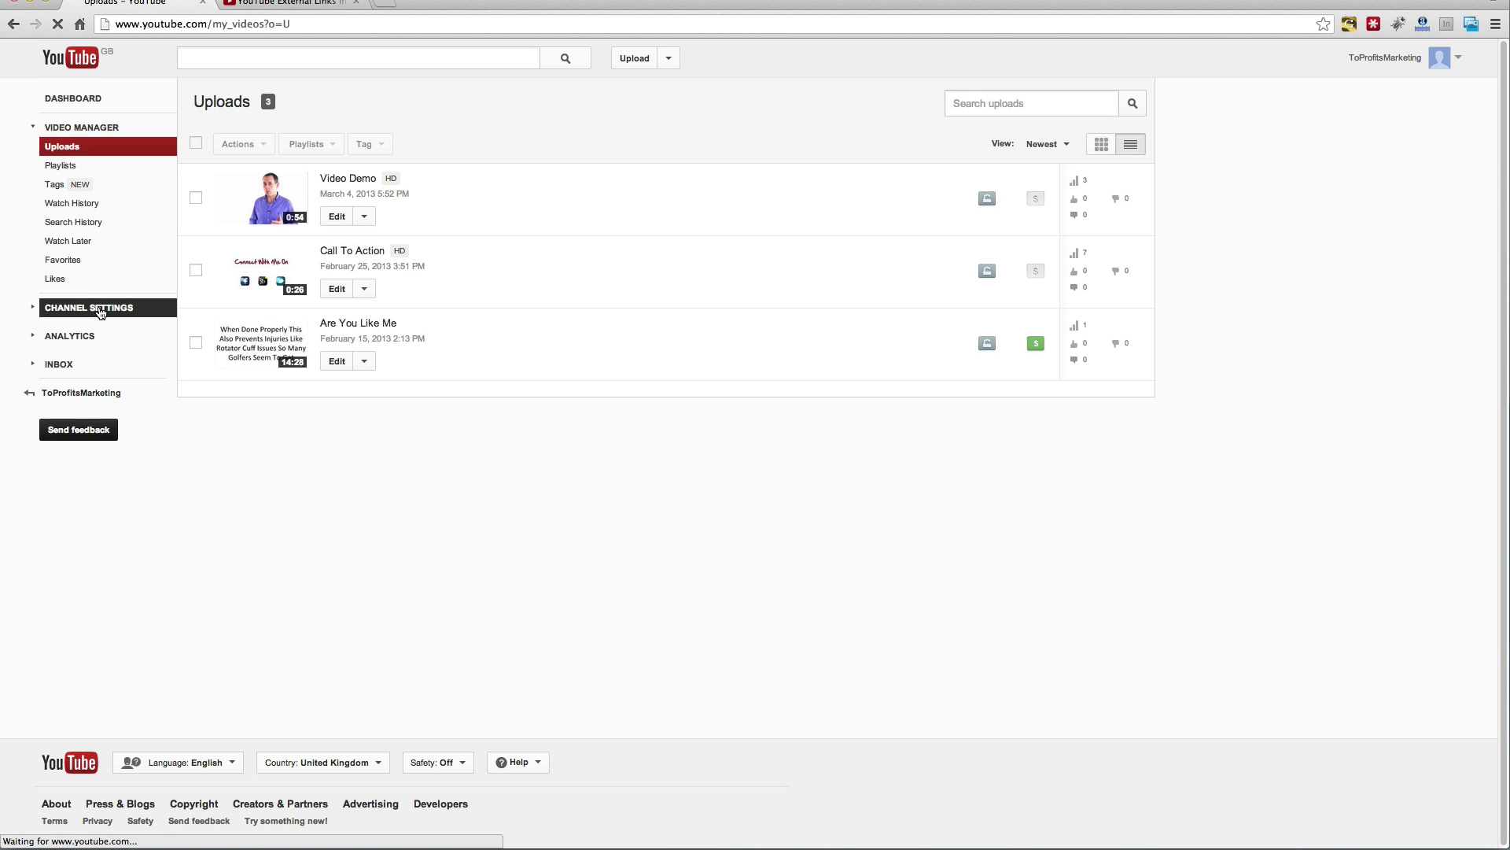